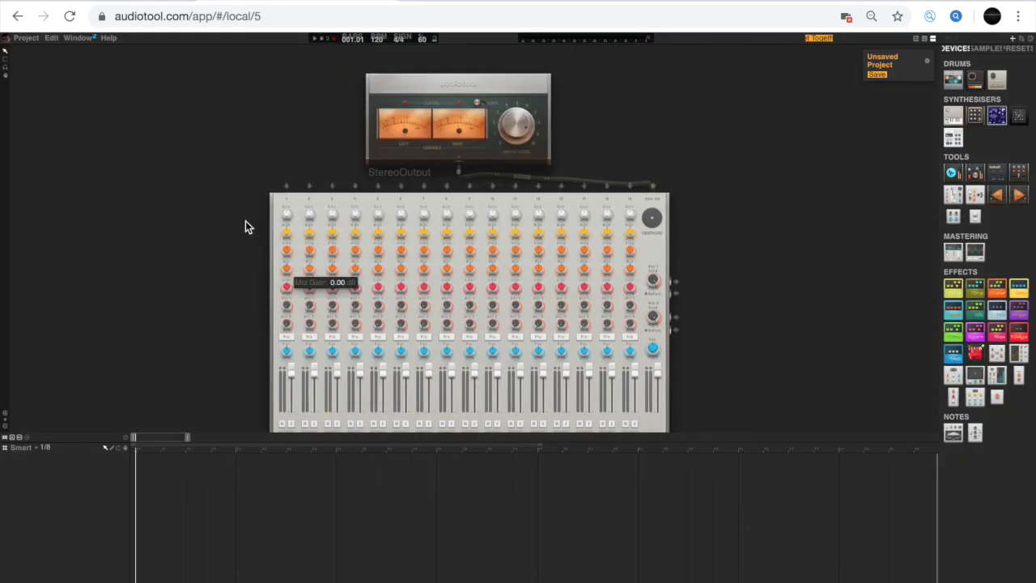
Zoom in on the default Centroid mixer wired to StereoOutput.
{"action": "left_click", "coordinate": [4, 414]}
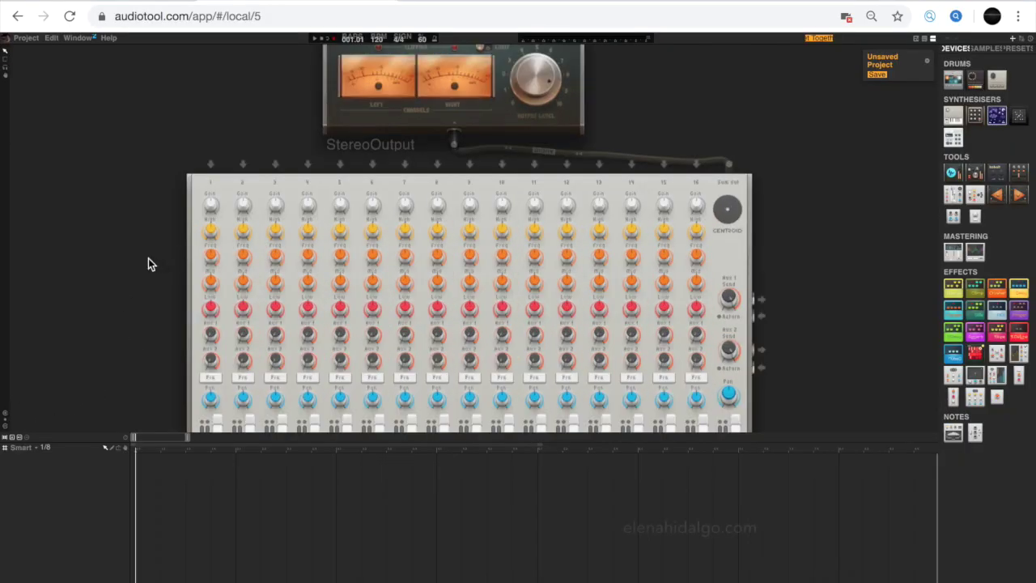
{"action": "left_click_drag", "start_coordinate": [148, 259], "coordinate": [166, 215]}
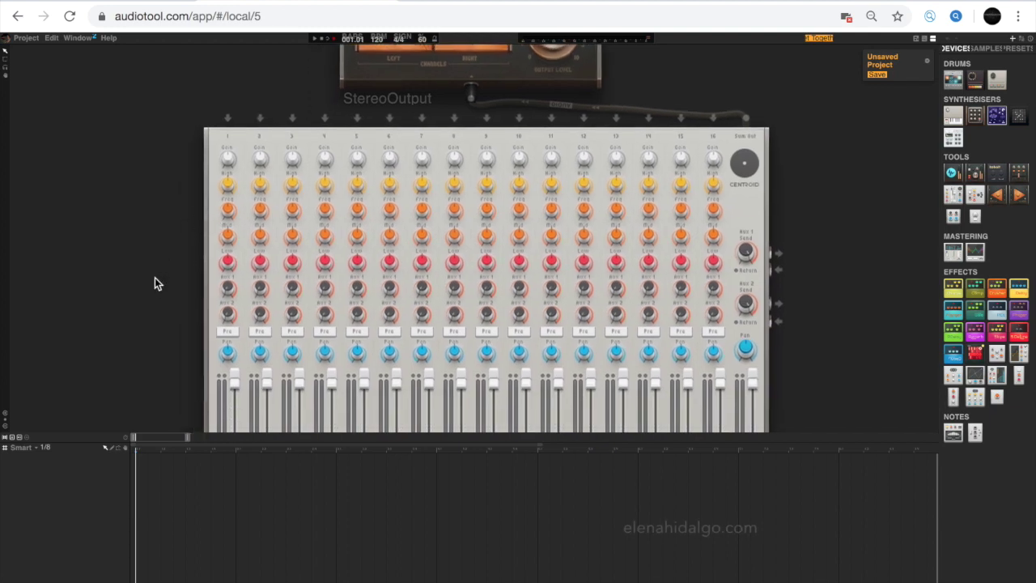
{"action": "left_click_drag", "start_coordinate": [152, 293], "coordinate": [153, 264]}
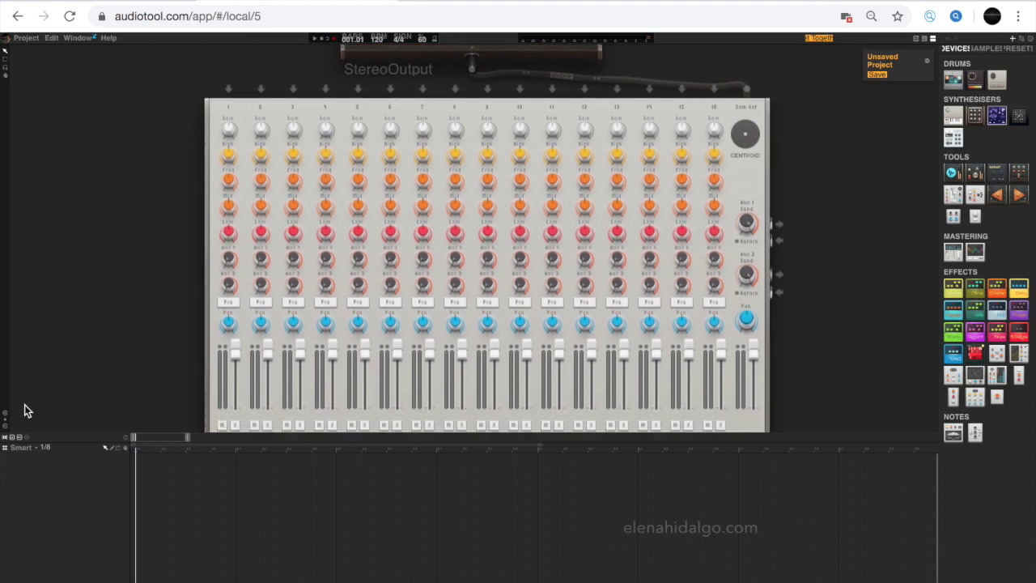
{"action": "left_click", "coordinate": [4, 428]}
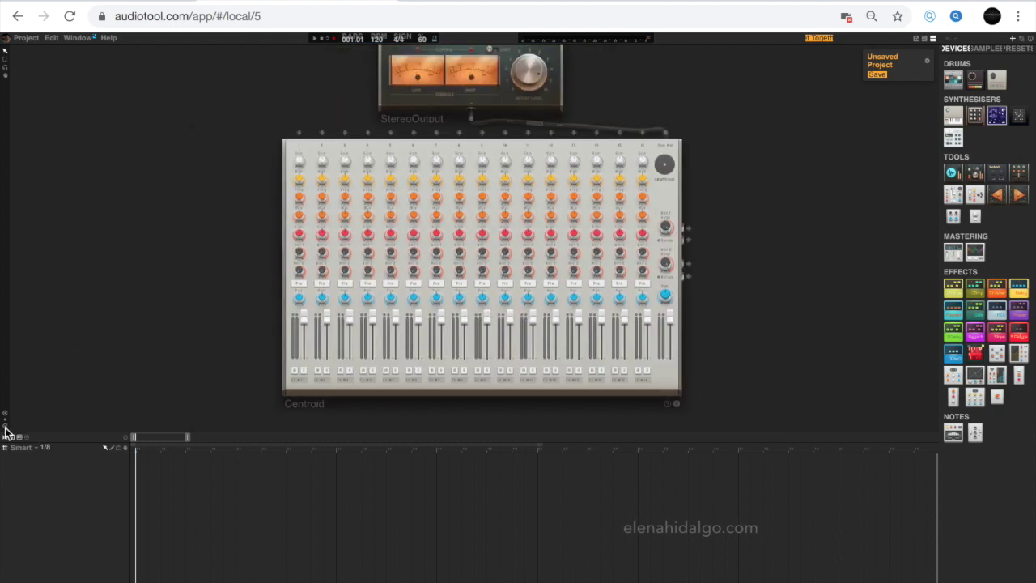
{"action": "left_click_drag", "start_coordinate": [103, 346], "coordinate": [169, 345]}
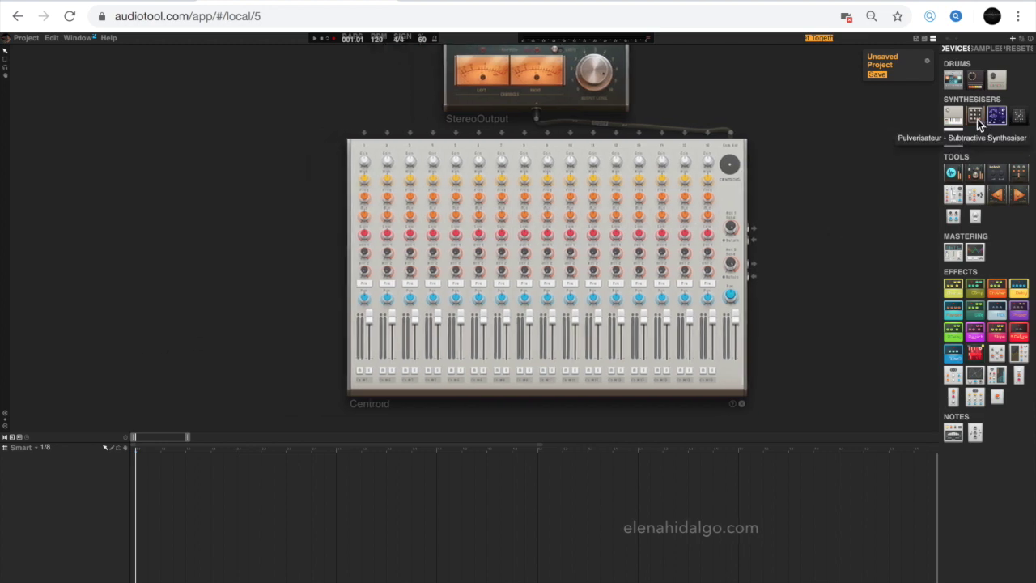
Place a Pulverisateur on the desk, hide the sequencer timeline, and drag in a ToneMatrix.
{"action": "mouse_move", "coordinate": [977, 119]}
{"action": "left_mouse_down"}
{"action": "mouse_move", "coordinate": [389, 247]}
{"action": "mouse_move", "coordinate": [408, 245]}
{"action": "left_mouse_up"}
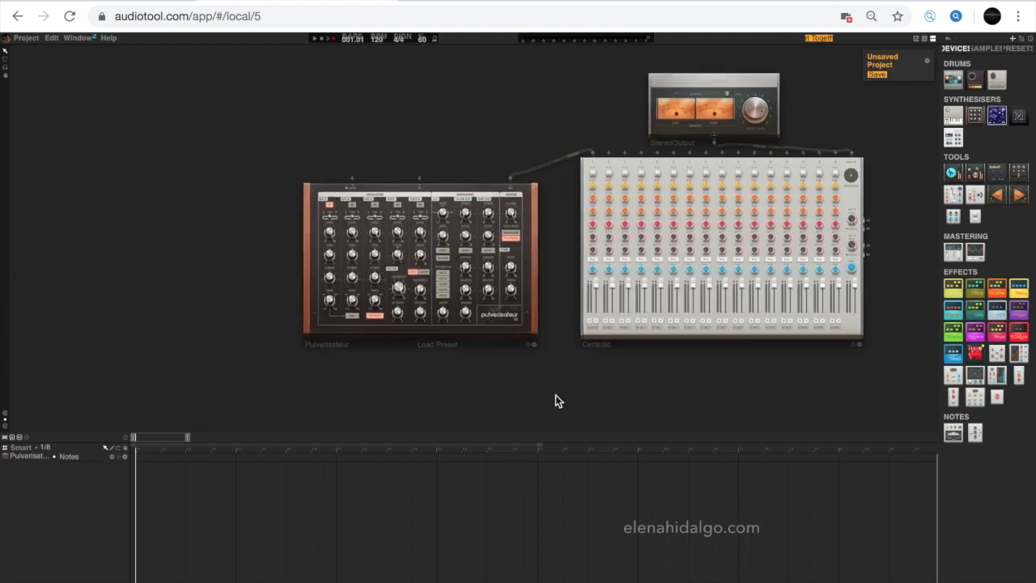
{"action": "left_click", "coordinate": [5, 419]}
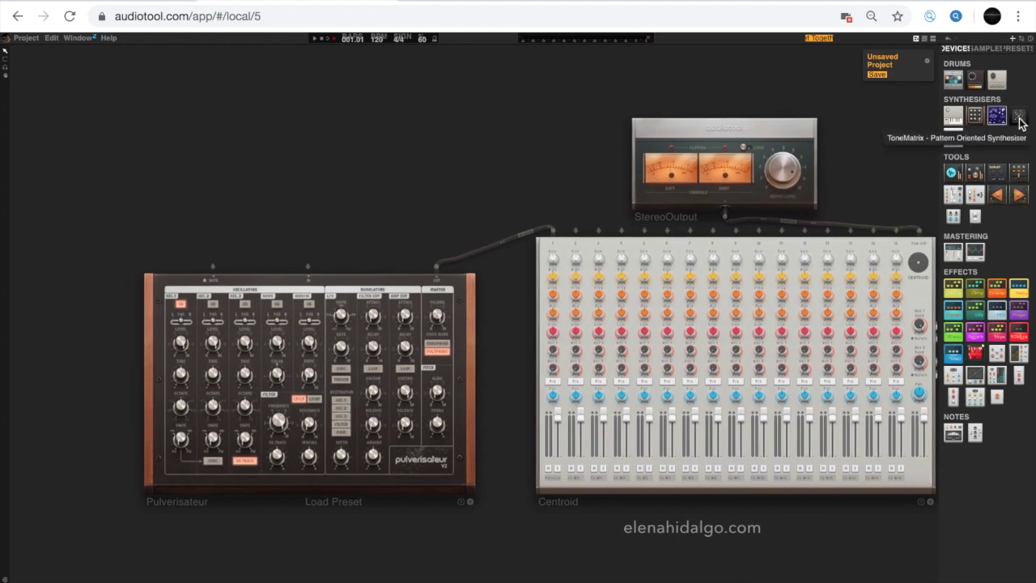
{"action": "mouse_move", "coordinate": [1020, 120]}
{"action": "left_mouse_down"}
{"action": "mouse_move", "coordinate": [833, 146]}
{"action": "mouse_move", "coordinate": [216, 348]}
{"action": "left_mouse_up"}
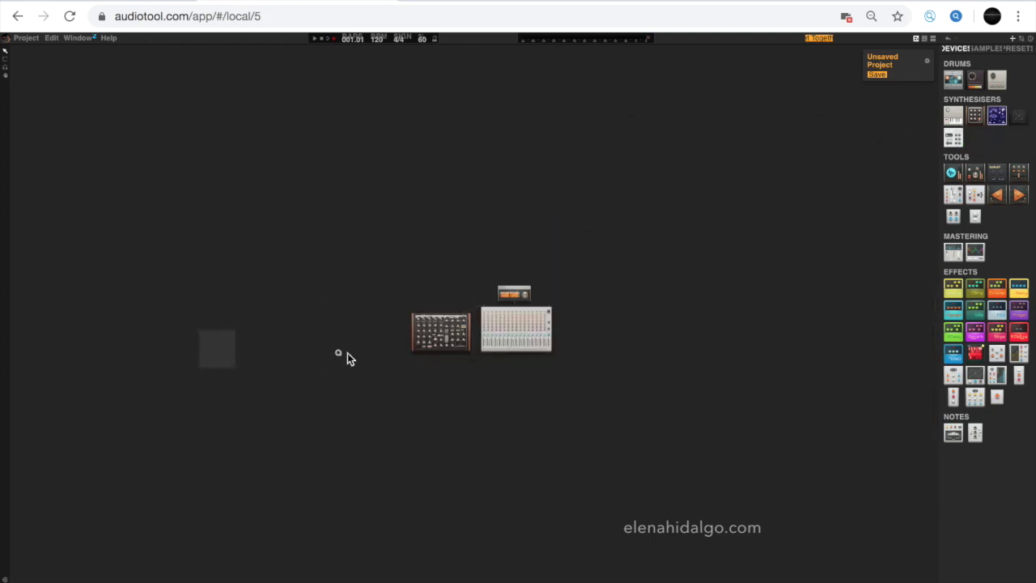
Unplug the ToneMatrix from the mixer and cable its output into the Pulverisateur's input.
{"action": "left_click_drag", "start_coordinate": [347, 354], "coordinate": [380, 327]}
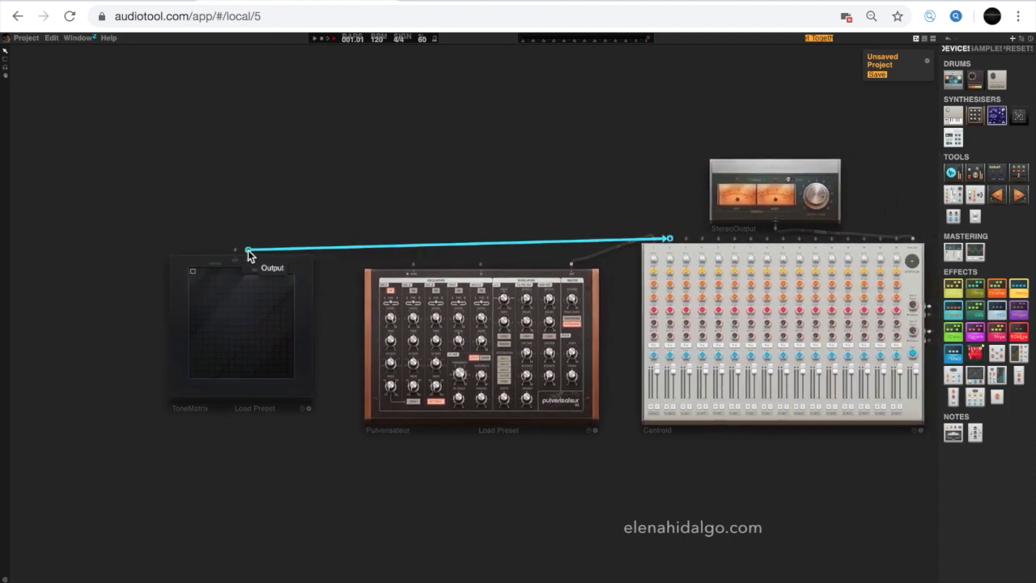
{"action": "left_click_drag", "start_coordinate": [249, 254], "coordinate": [287, 204]}
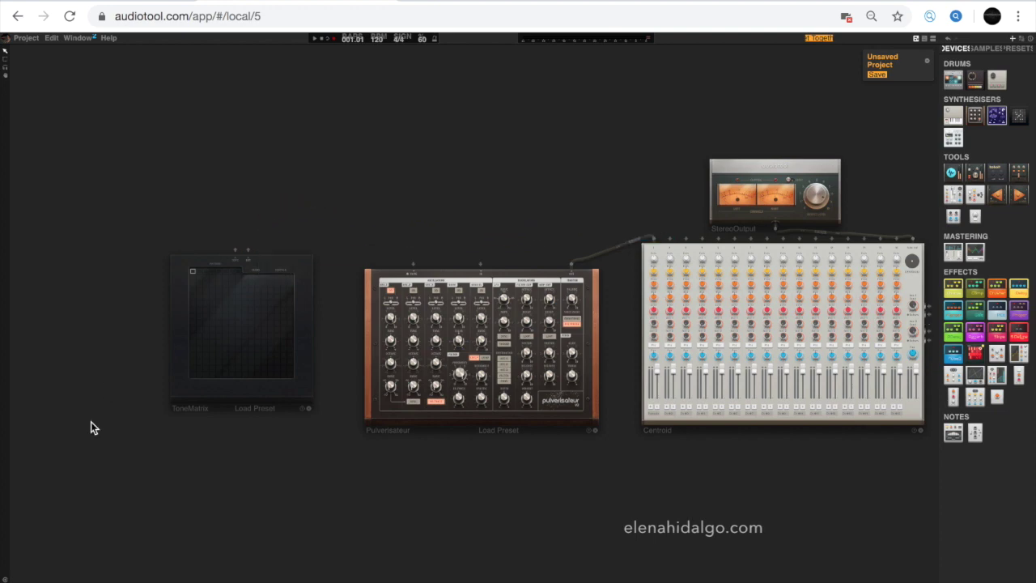
{"action": "key", "text": "plus"}
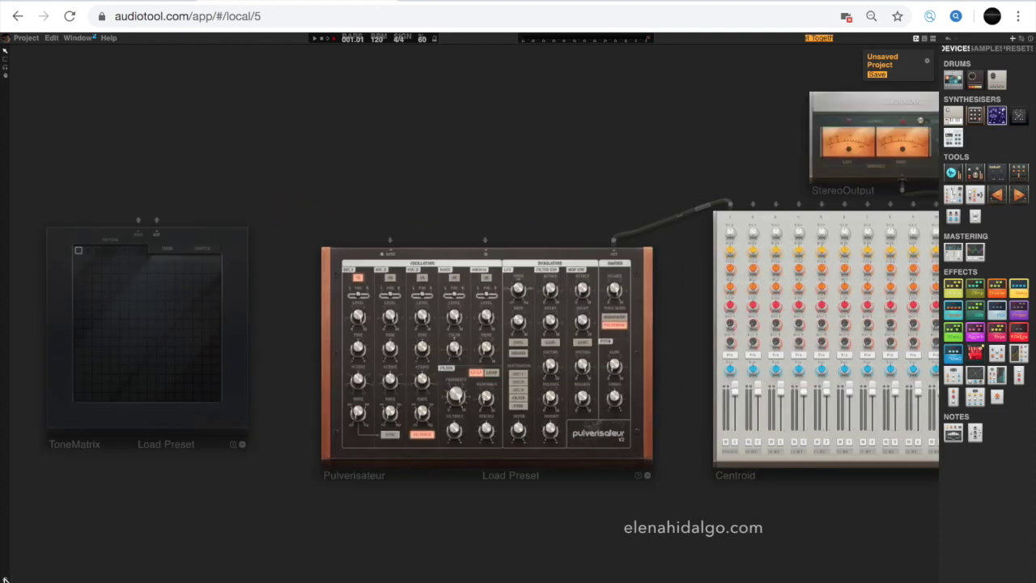
{"action": "left_click_drag", "start_coordinate": [249, 218], "coordinate": [502, 239]}
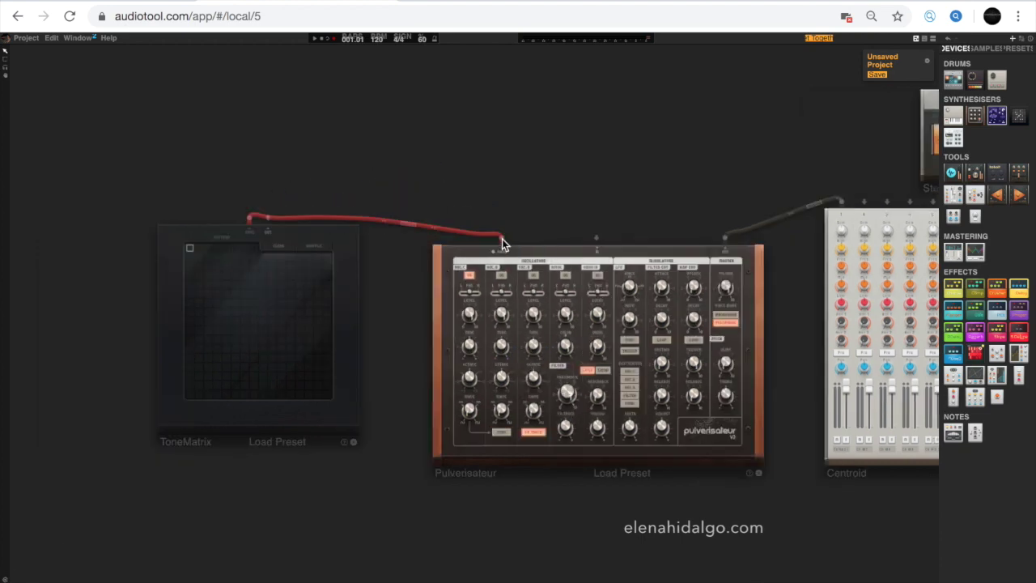
{"action": "left_click_drag", "start_coordinate": [519, 204], "coordinate": [469, 179]}
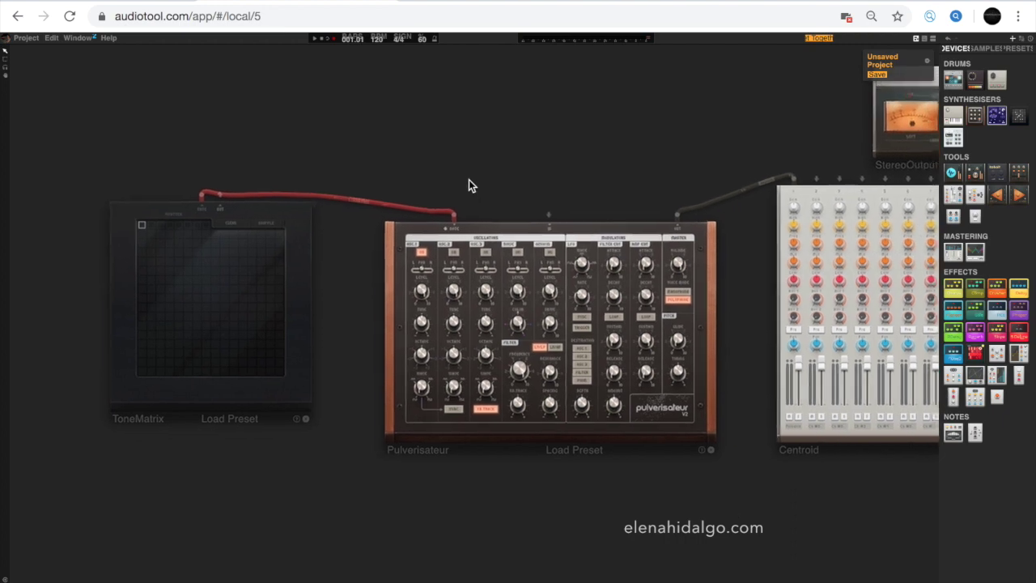
Light several ToneMatrix cells plus an L-shaped run of notes, then start playback.
{"action": "left_click", "coordinate": [147, 296]}
{"action": "left_click", "coordinate": [165, 306]}
{"action": "left_click", "coordinate": [211, 324]}
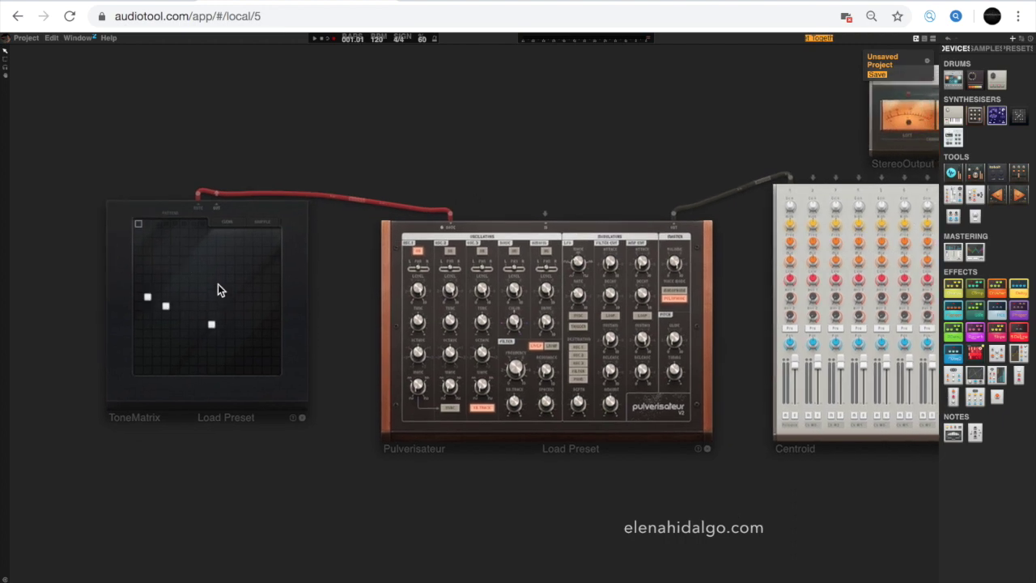
{"action": "left_click_drag", "start_coordinate": [220, 296], "coordinate": [248, 278]}
{"action": "scroll", "coordinate": [283, 510], "scroll_direction": "up", "scroll_amount": 2}
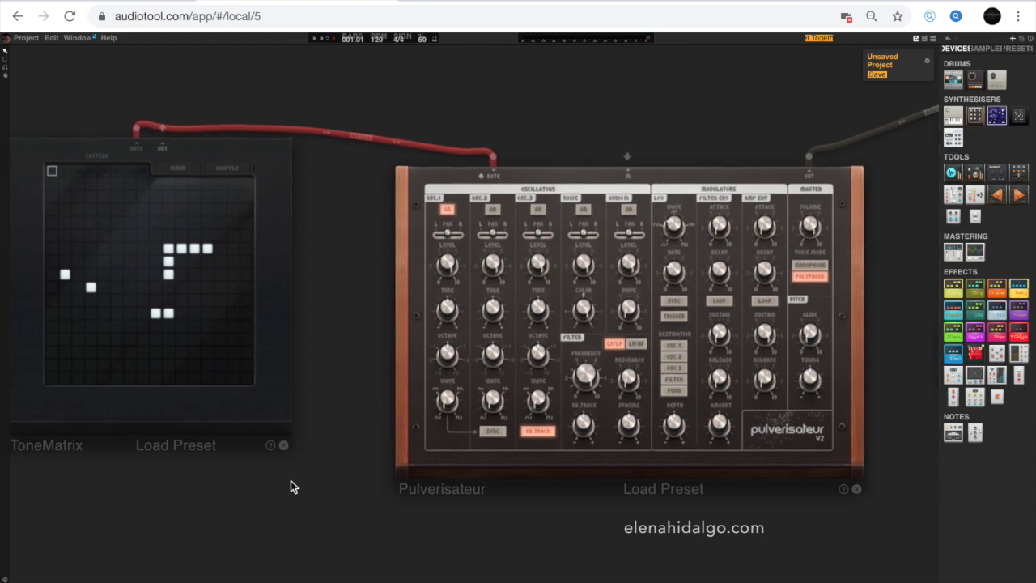
{"action": "left_click", "coordinate": [315, 39]}
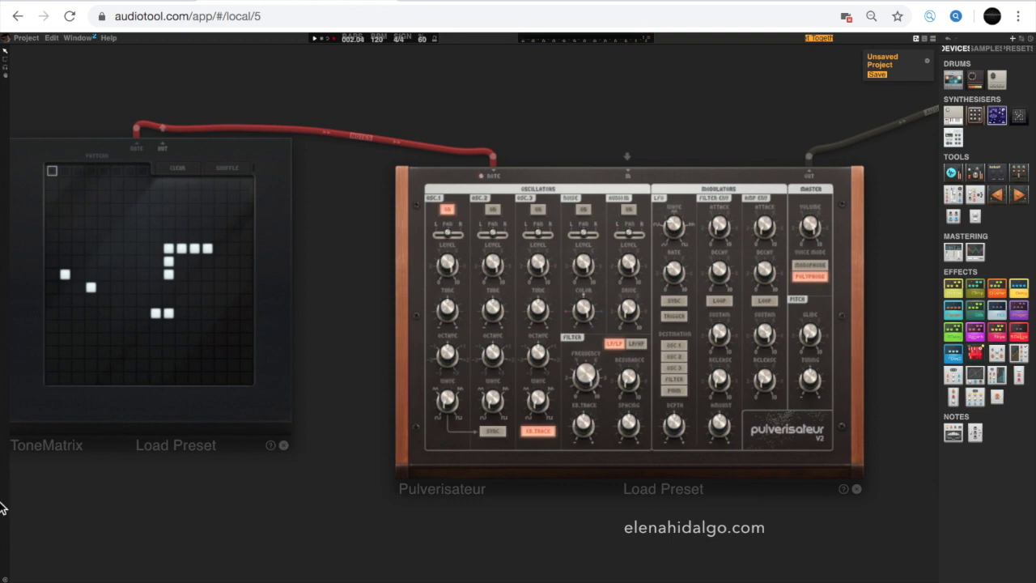
Lower oscillator 1's level and pan it hard left, then back toward centre.
{"action": "scroll", "coordinate": [411, 284], "scroll_direction": "right", "scroll_amount": 2}
{"action": "scroll", "coordinate": [411, 284], "scroll_direction": "up", "scroll_amount": 1}
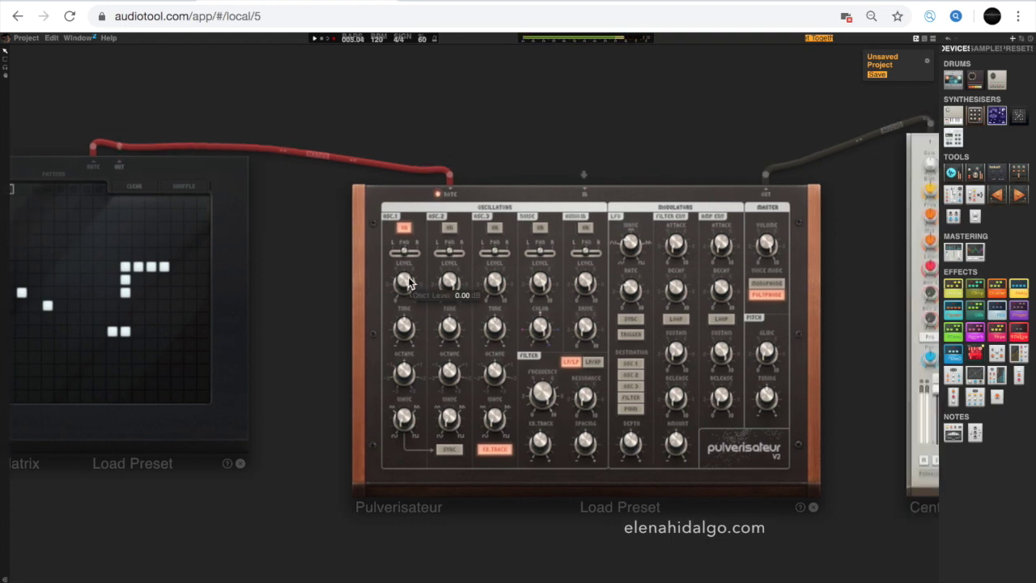
{"action": "left_click_drag", "start_coordinate": [409, 282], "coordinate": [407, 306]}
{"action": "left_click_drag", "start_coordinate": [405, 252], "coordinate": [385, 249]}
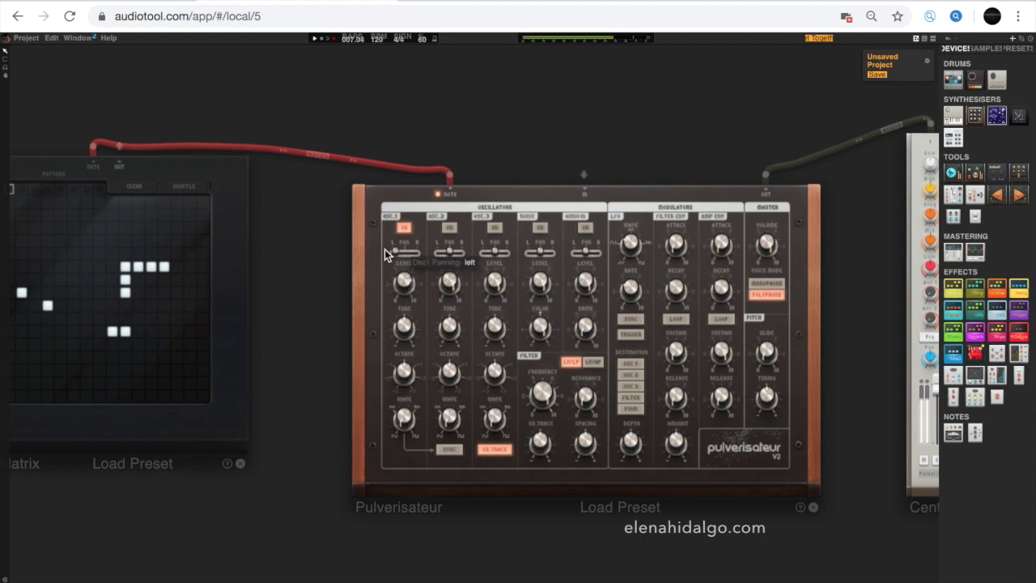
{"action": "mouse_move", "coordinate": [384, 250]}
{"action": "left_mouse_down"}
{"action": "mouse_move", "coordinate": [417, 249]}
{"action": "mouse_move", "coordinate": [404, 255]}
{"action": "left_mouse_up"}
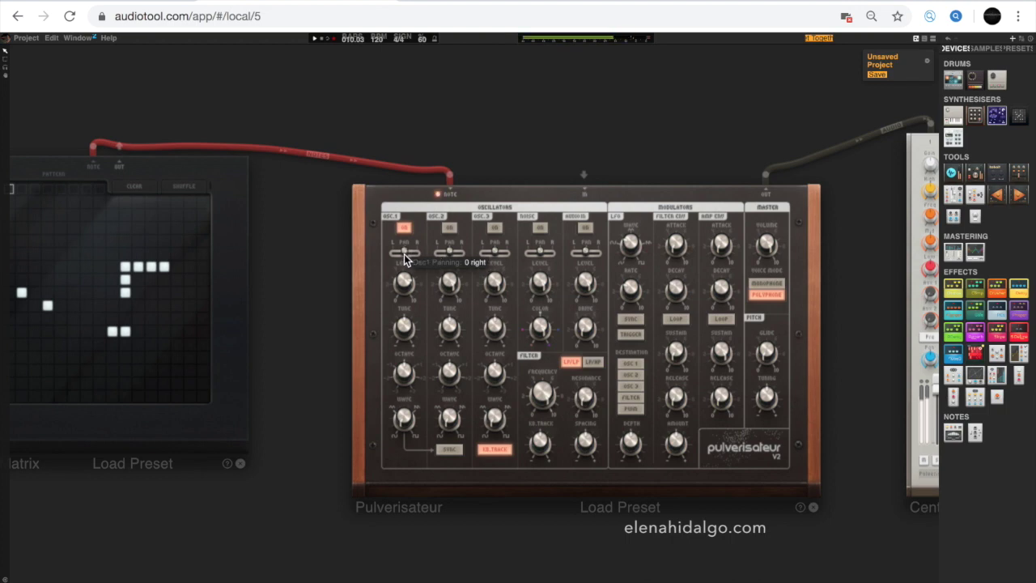
{"action": "mouse_move", "coordinate": [404, 327]}
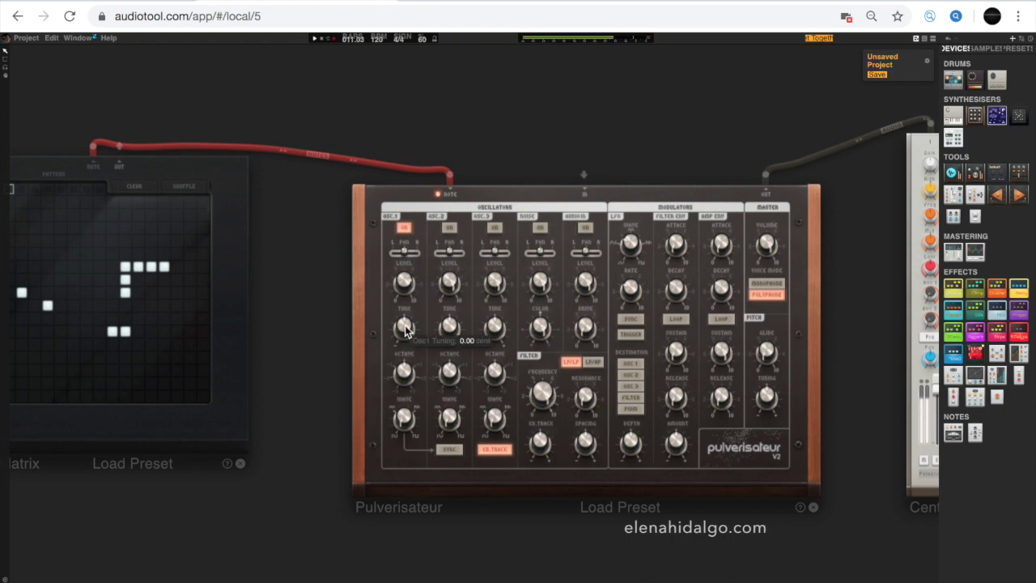
Retune oscillator 1 up and down, settling about 5 cents flat.
{"action": "left_click_drag", "start_coordinate": [406, 332], "coordinate": [407, 315]}
{"action": "mouse_move", "coordinate": [406, 314]}
{"action": "left_mouse_down"}
{"action": "mouse_move", "coordinate": [402, 282]}
{"action": "mouse_move", "coordinate": [399, 338]}
{"action": "mouse_move", "coordinate": [402, 327]}
{"action": "left_mouse_up"}
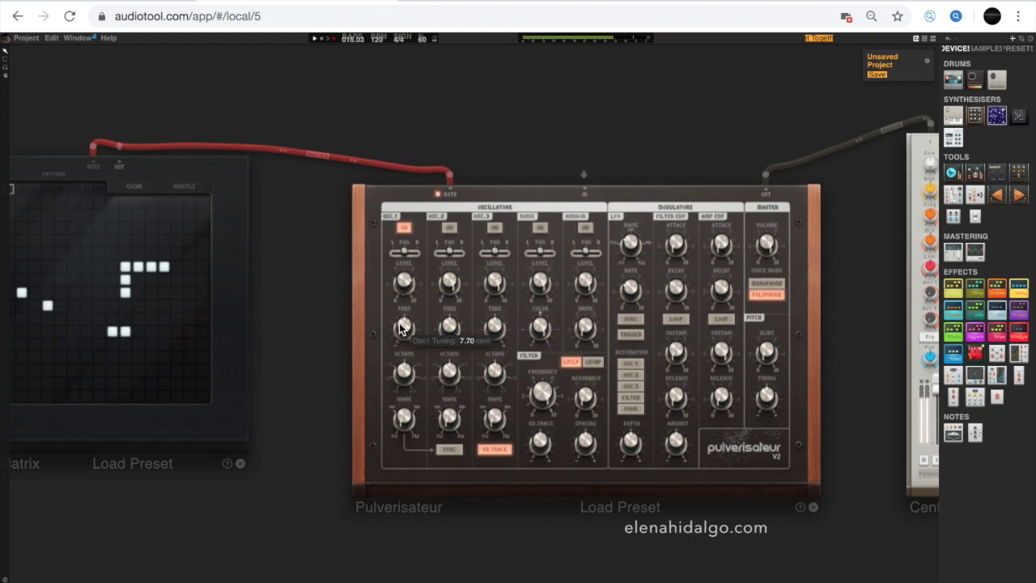
{"action": "left_click_drag", "start_coordinate": [402, 327], "coordinate": [399, 312]}
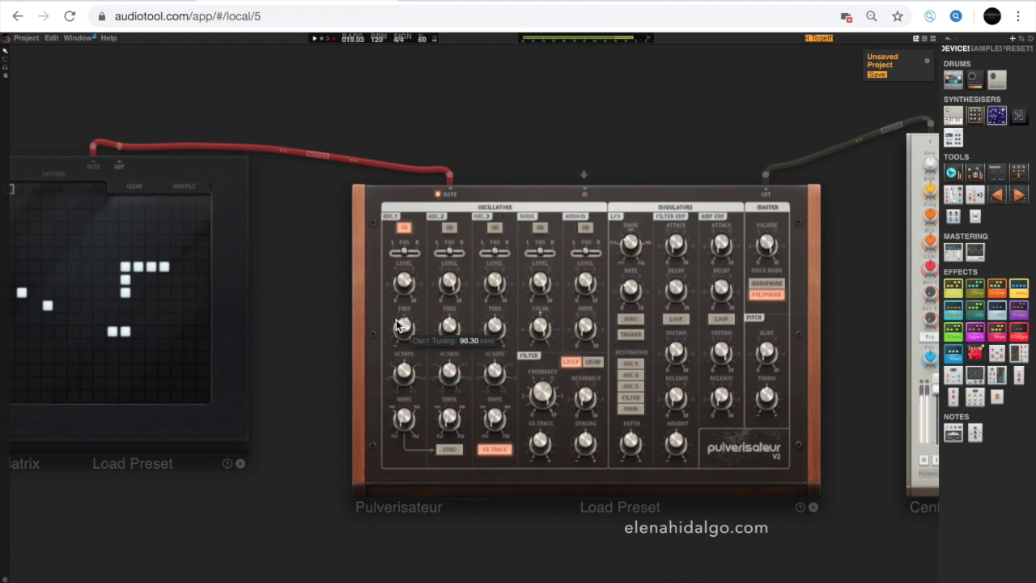
{"action": "mouse_move", "coordinate": [399, 313]}
{"action": "left_mouse_down"}
{"action": "mouse_move", "coordinate": [397, 340]}
{"action": "mouse_move", "coordinate": [397, 327]}
{"action": "left_mouse_up"}
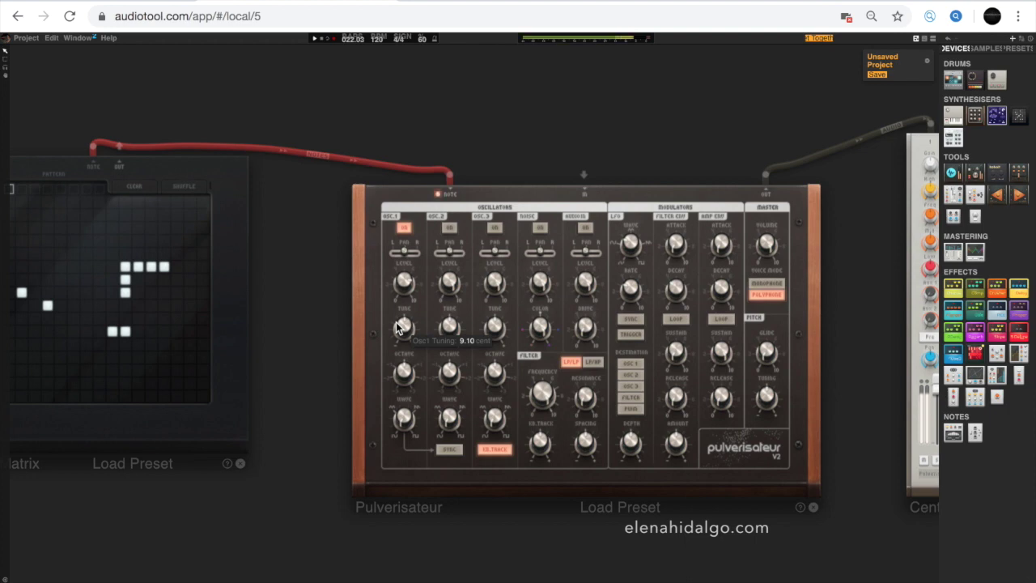
{"action": "left_click_drag", "start_coordinate": [396, 327], "coordinate": [397, 326]}
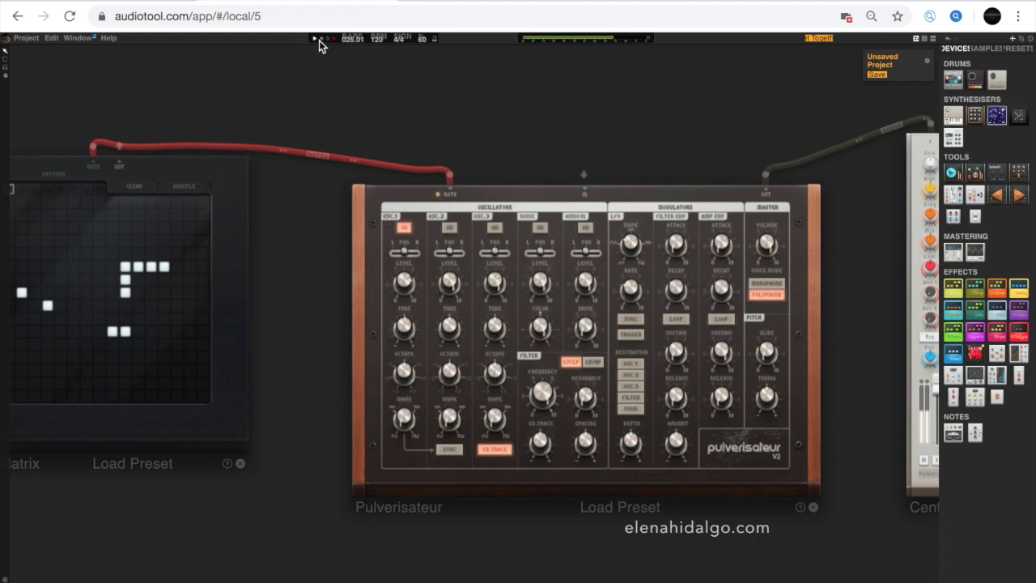
{"action": "mouse_move", "coordinate": [404, 372]}
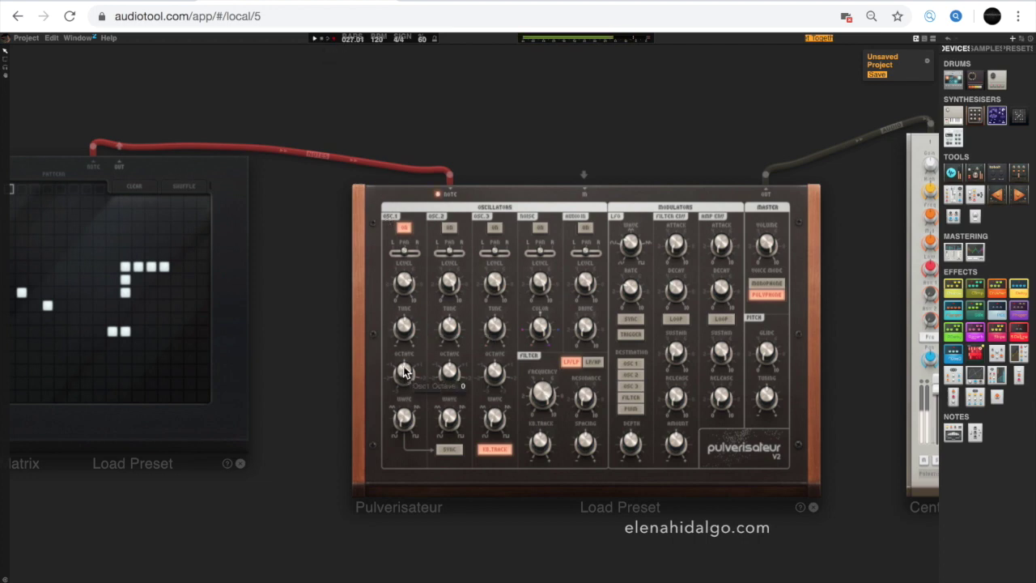
Raise oscillator 1 by two octaves, drop it back to zero, and readjust its tuning.
{"action": "left_click_drag", "start_coordinate": [404, 374], "coordinate": [403, 342]}
{"action": "left_click_drag", "start_coordinate": [402, 342], "coordinate": [402, 318]}
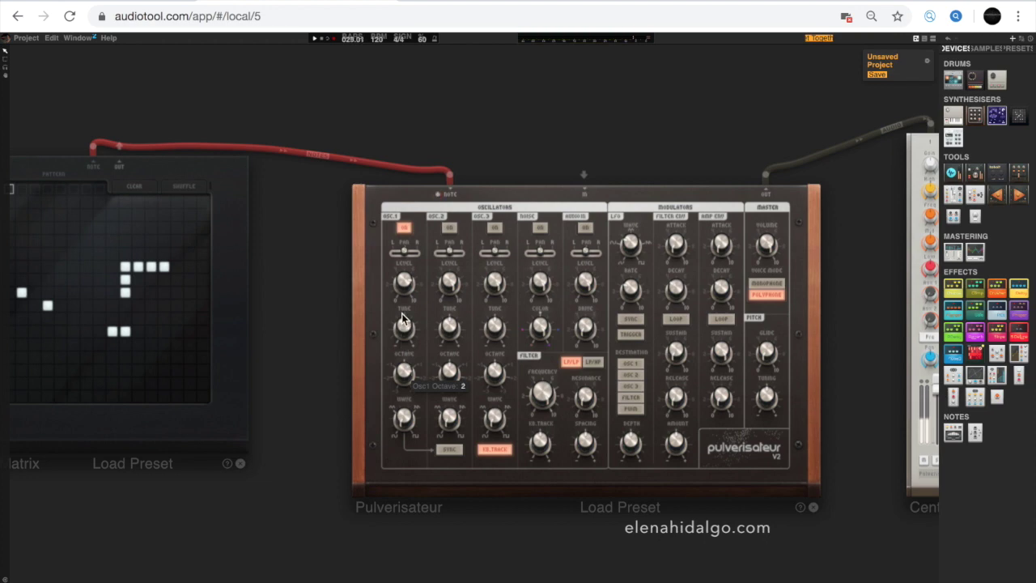
{"action": "left_click_drag", "start_coordinate": [402, 318], "coordinate": [402, 393]}
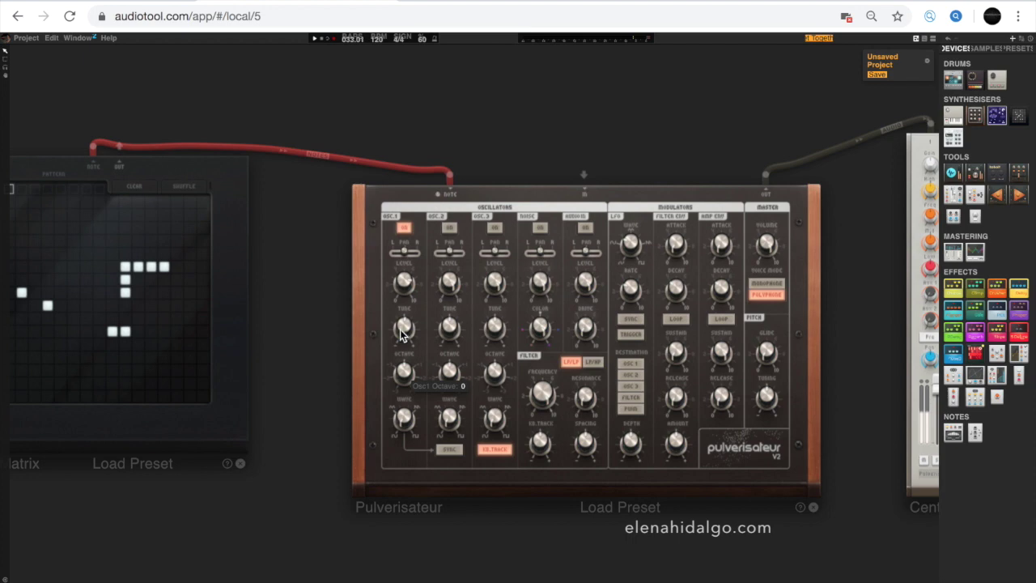
{"action": "mouse_move", "coordinate": [401, 334]}
{"action": "left_mouse_down"}
{"action": "mouse_move", "coordinate": [407, 423]}
{"action": "mouse_move", "coordinate": [387, 379]}
{"action": "mouse_move", "coordinate": [385, 306]}
{"action": "left_mouse_up"}
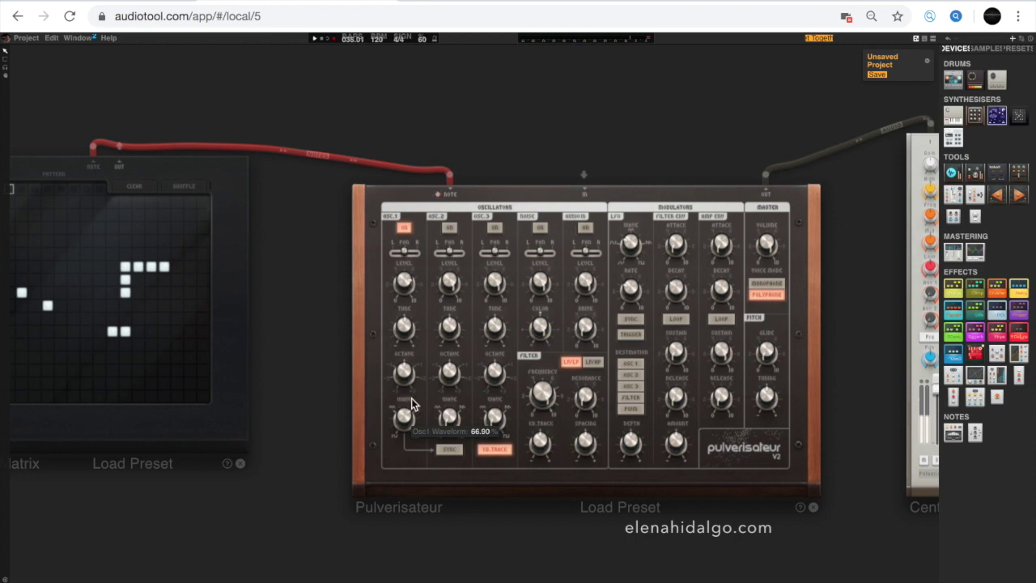
Morph oscillator 1's waveform to about 30.
{"action": "left_click_drag", "start_coordinate": [409, 425], "coordinate": [407, 359]}
{"action": "left_click_drag", "start_coordinate": [406, 358], "coordinate": [428, 472]}
{"action": "mouse_move", "coordinate": [408, 421]}
{"action": "left_mouse_down"}
{"action": "mouse_move", "coordinate": [412, 534]}
{"action": "mouse_move", "coordinate": [413, 458]}
{"action": "left_mouse_up"}
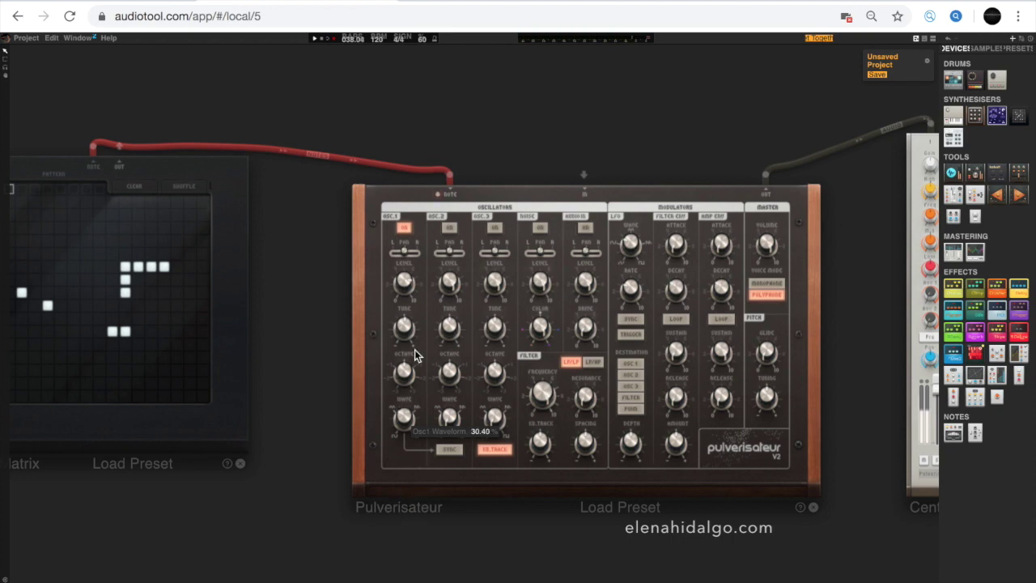
Switch on oscillator 2, push its waveform to 100, and switch on the noise source.
{"action": "left_click", "coordinate": [450, 227]}
{"action": "mouse_move", "coordinate": [450, 284]}
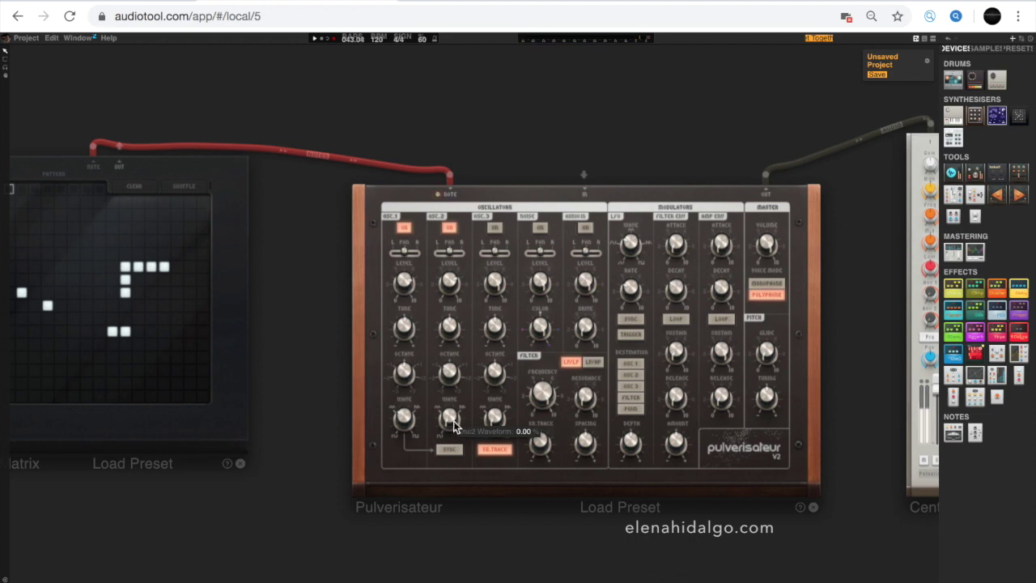
{"action": "left_click_drag", "start_coordinate": [449, 419], "coordinate": [415, 284]}
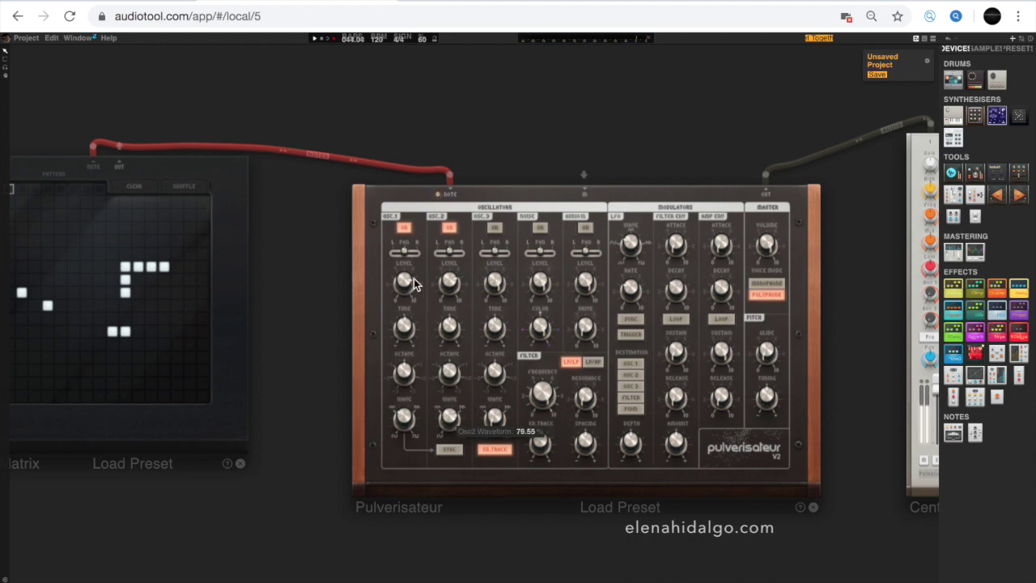
{"action": "left_click_drag", "start_coordinate": [414, 283], "coordinate": [437, 194]}
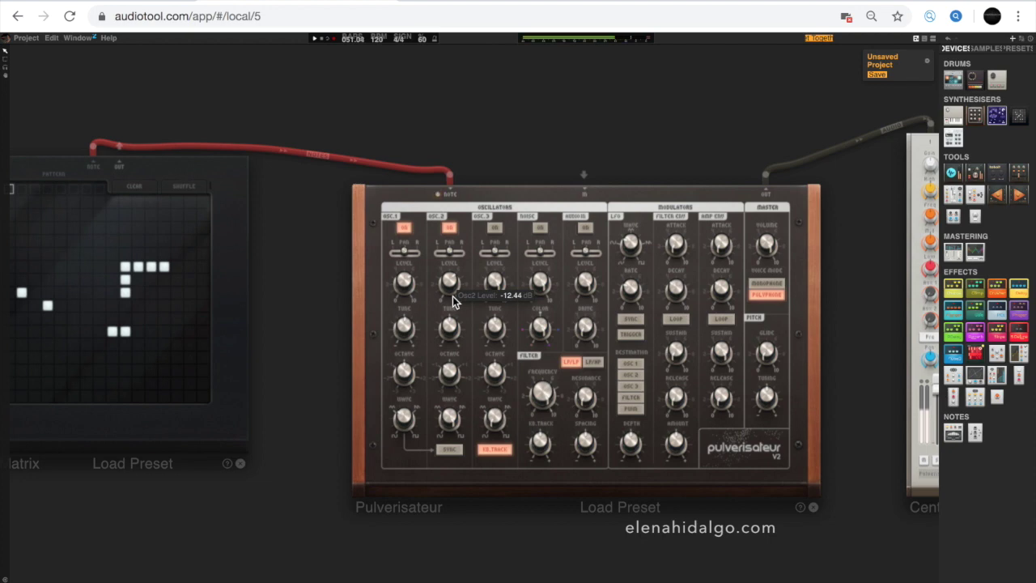
{"action": "left_click", "coordinate": [539, 227]}
{"action": "mouse_move", "coordinate": [540, 282]}
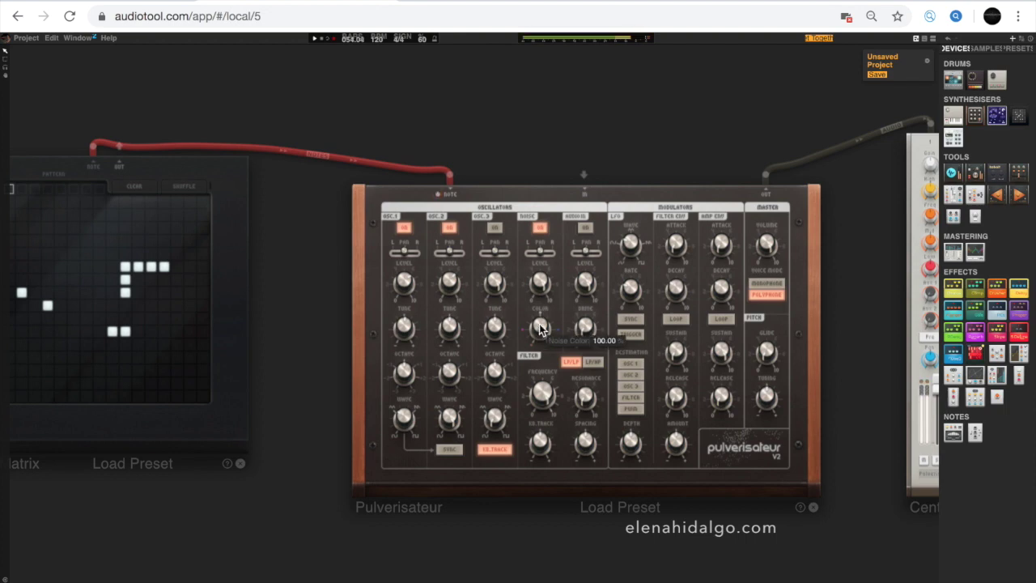
Lower the filter cutoff to about 1650 Hz and the noise level to about -11 dB.
{"action": "left_click_drag", "start_coordinate": [544, 401], "coordinate": [544, 429]}
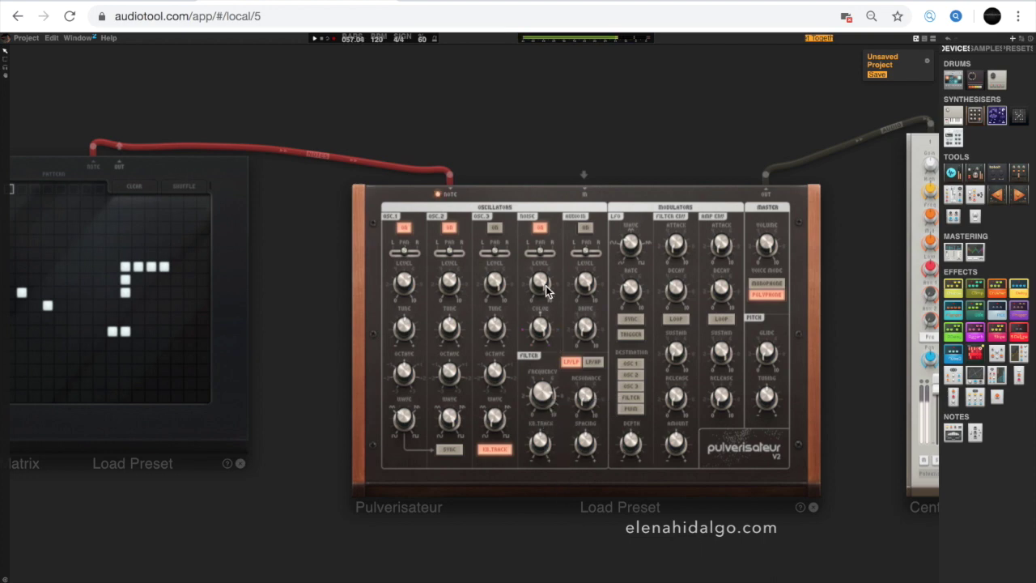
{"action": "mouse_move", "coordinate": [540, 282]}
{"action": "mouse_move", "coordinate": [542, 299]}
{"action": "left_mouse_down"}
{"action": "mouse_move", "coordinate": [540, 313]}
{"action": "mouse_move", "coordinate": [541, 297]}
{"action": "left_mouse_up"}
{"action": "left_click_drag", "start_coordinate": [541, 297], "coordinate": [542, 309]}
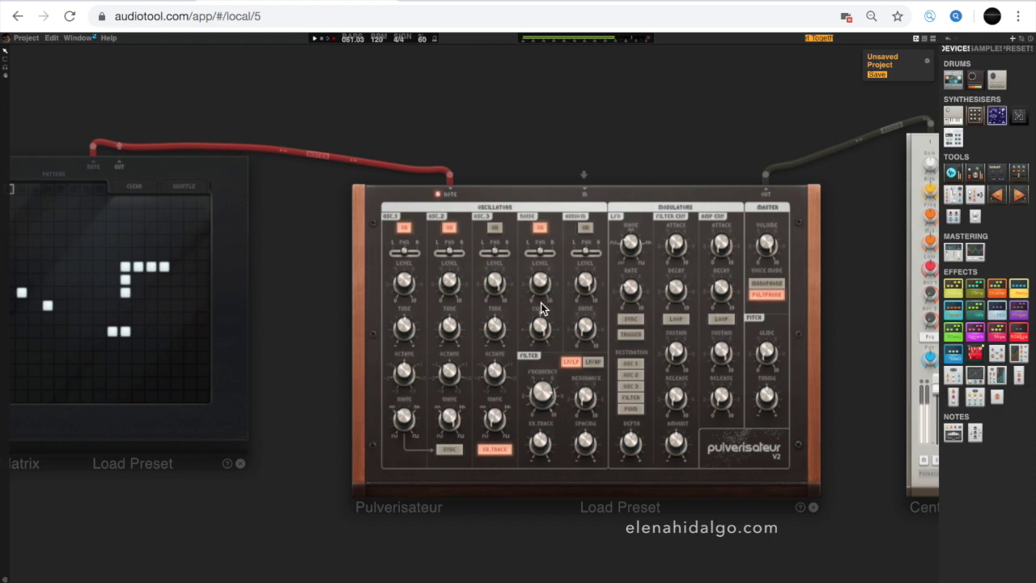
Stop and rewind playback, then switch the noise source back off.
{"action": "left_click", "coordinate": [319, 39]}
{"action": "left_click", "coordinate": [320, 39]}
{"action": "left_click", "coordinate": [541, 228]}
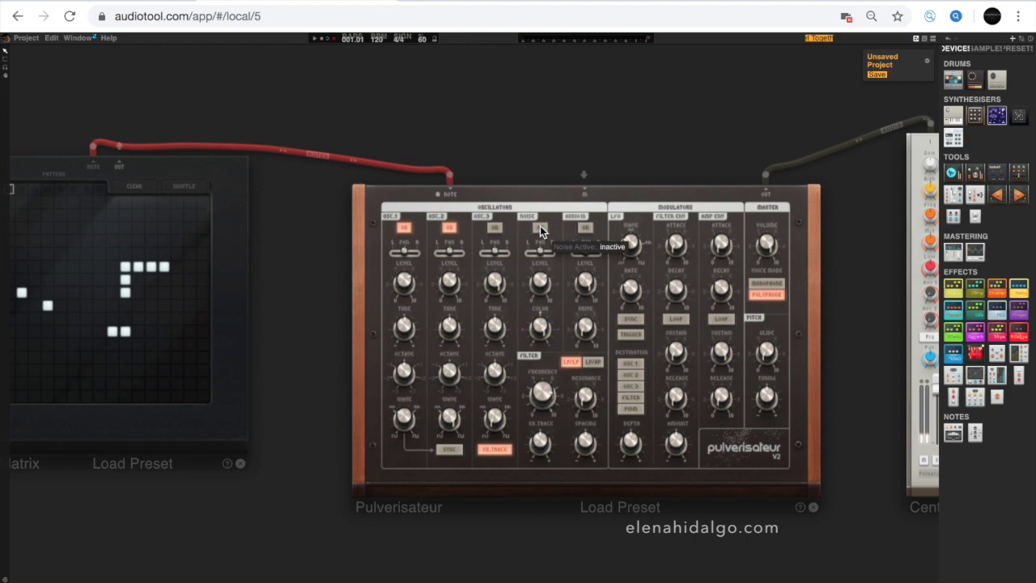
{"action": "scroll", "coordinate": [671, 118], "scroll_direction": "left", "scroll_amount": 3}
Scroll over to the ToneMatrix and open its Load Preset list.
{"action": "scroll", "coordinate": [312, 313], "scroll_direction": "left", "scroll_amount": 3}
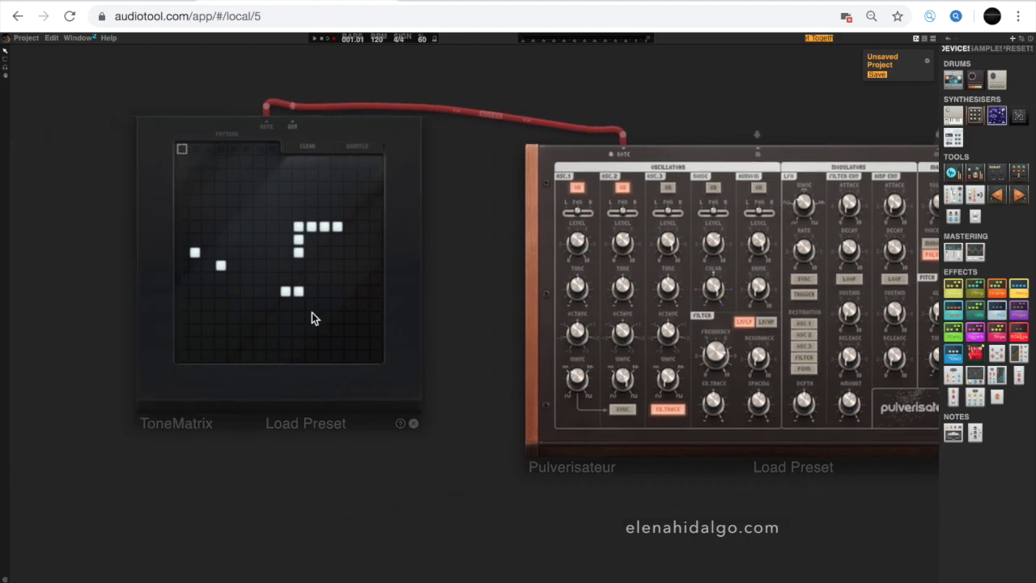
{"action": "left_click", "coordinate": [302, 426]}
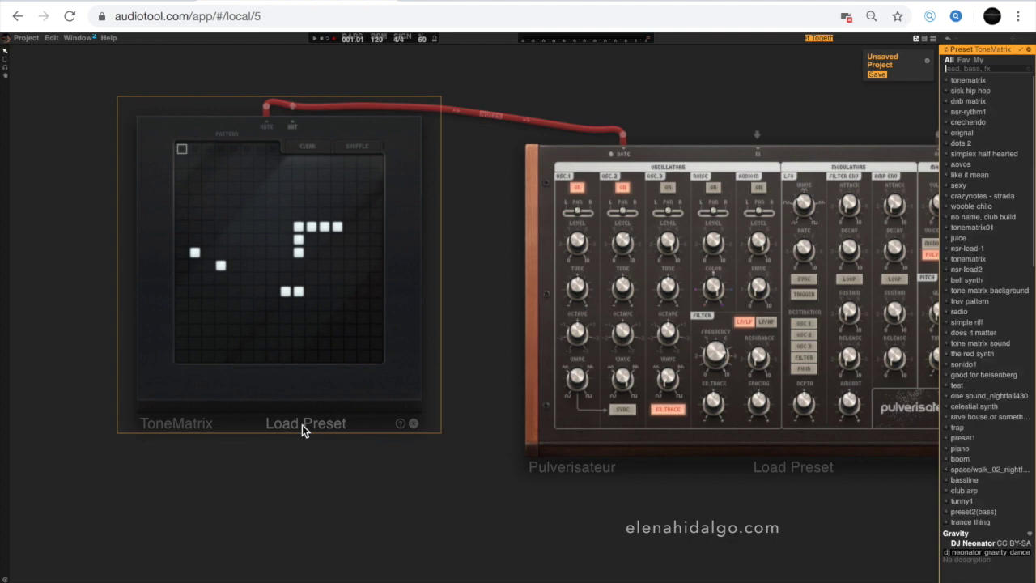